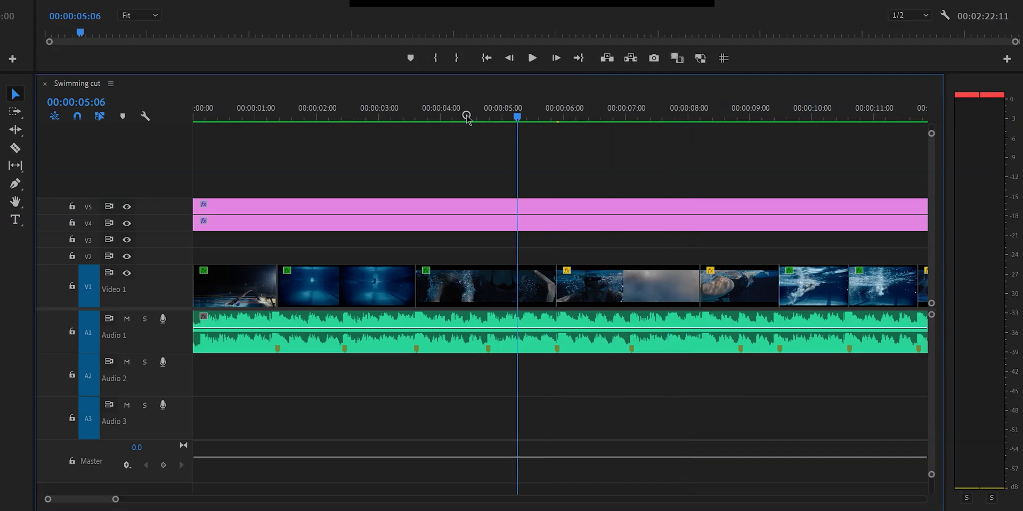
Scrub the playhead back to about 00:00:03:19, then step back through the previous edit points
drag(467, 116, 426, 116)
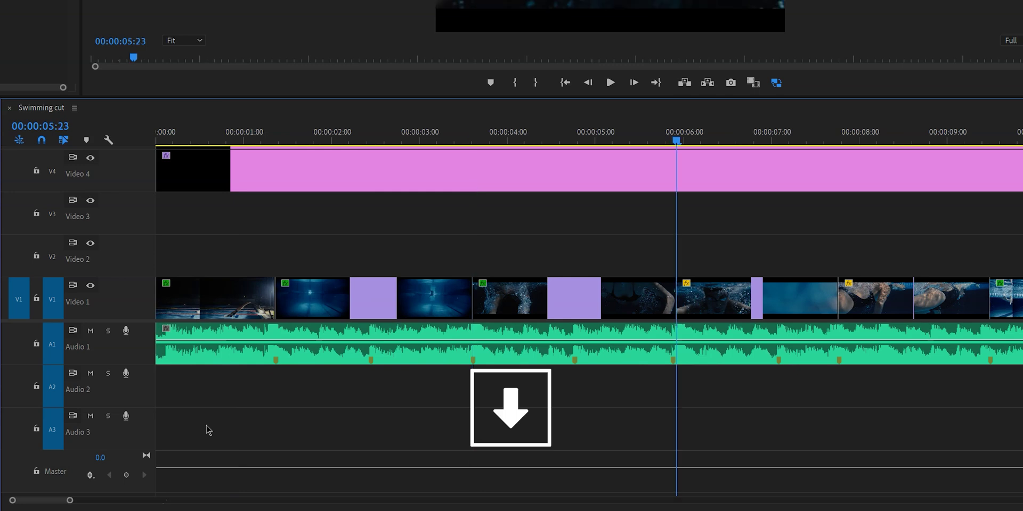
key(Up)
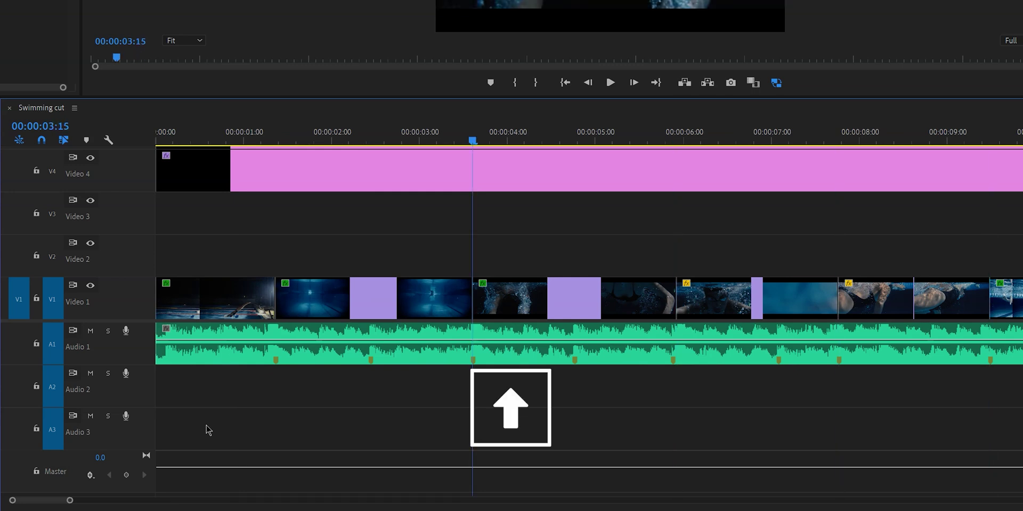
key(Up)
key(Up)
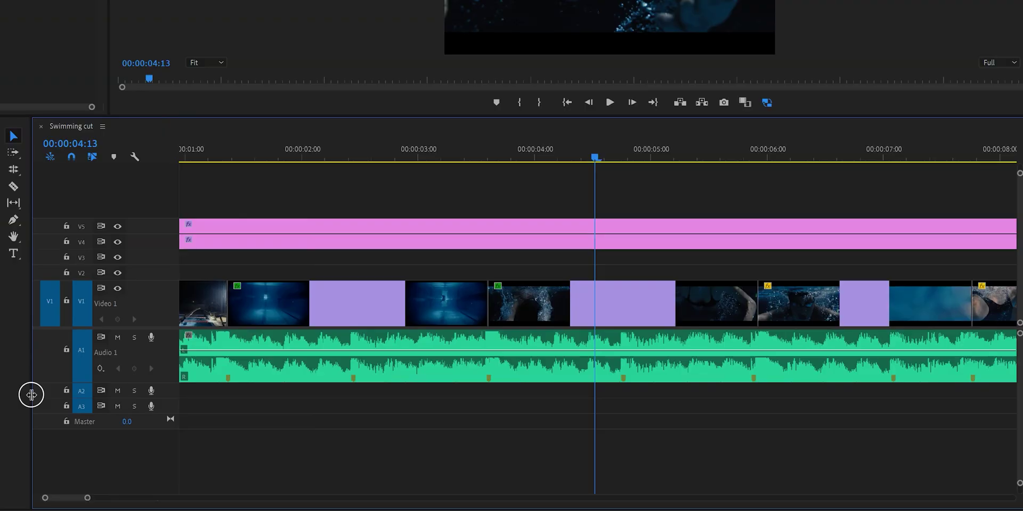
Zoom the Swimming cut timeline out with the zoom bar and minus key, then back in with equals
drag(88, 498, 140, 489)
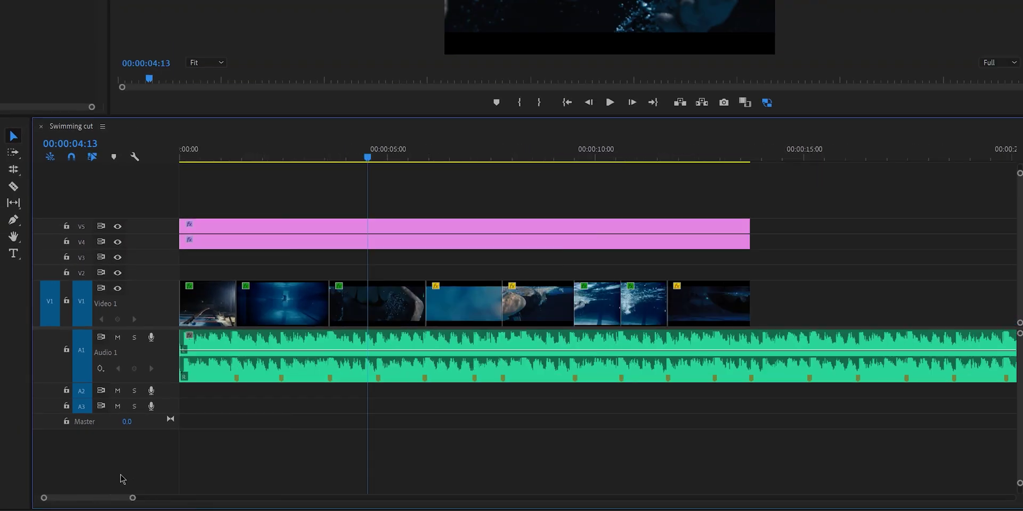
key(minus)
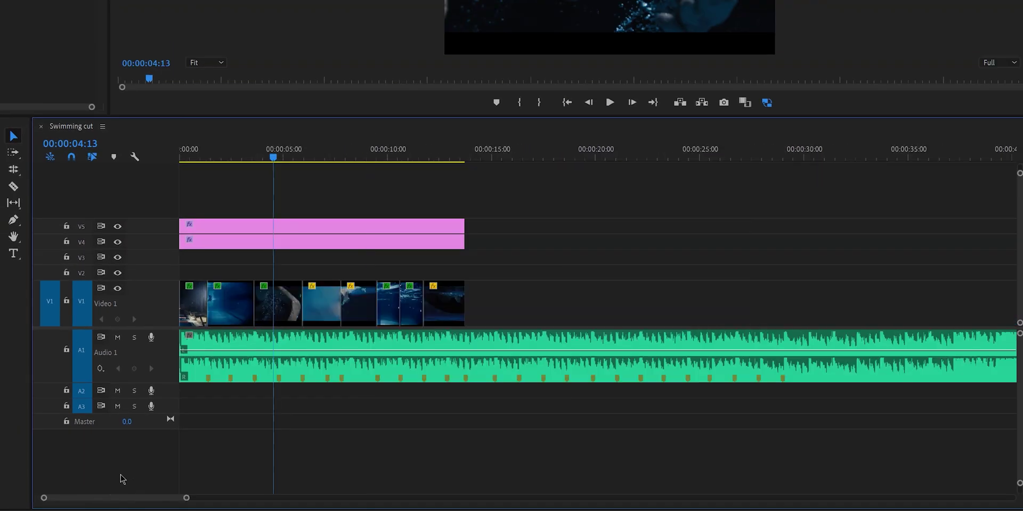
key(equal)
key(equal)
key(equal)
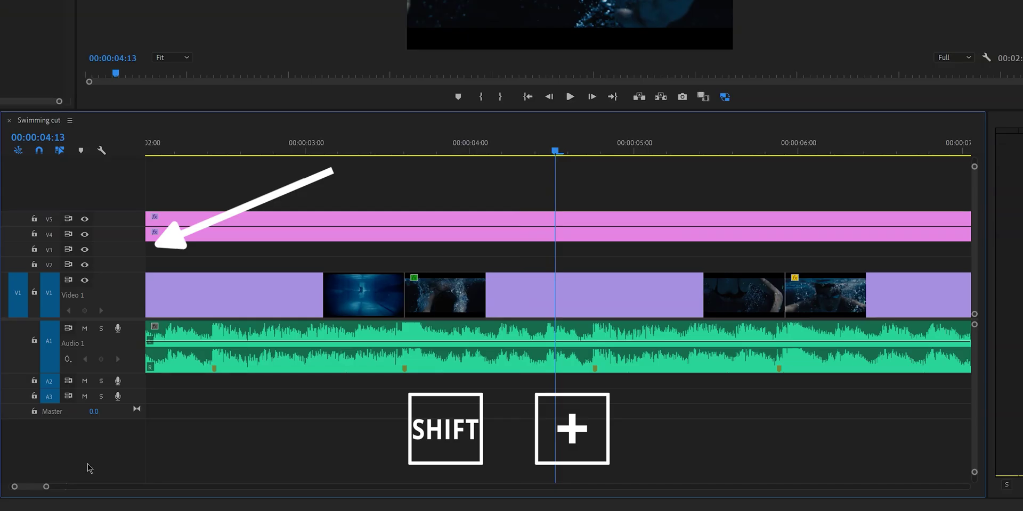
Expand the timeline track heights with Shift+=, then collapse all tracks with Shift+-
key(shift+equal)
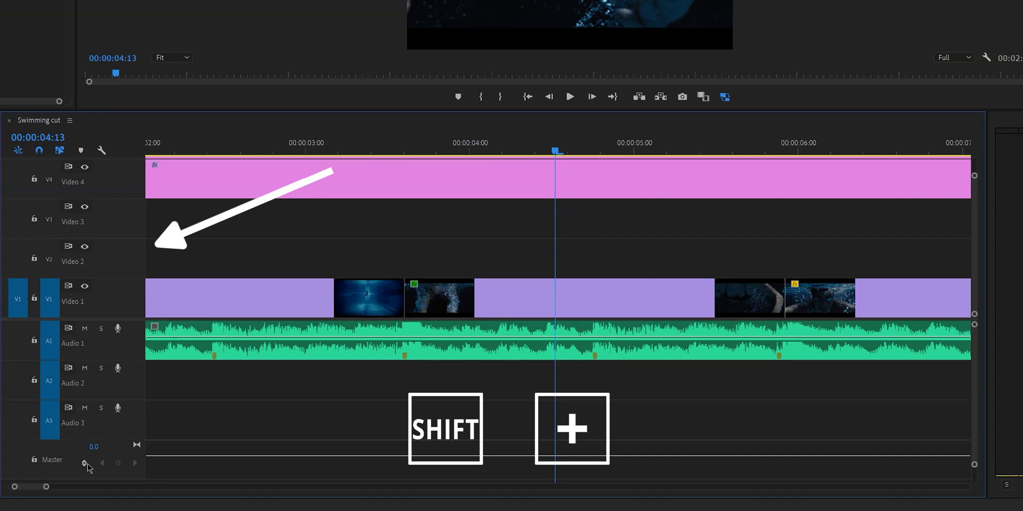
key(shift+minus)
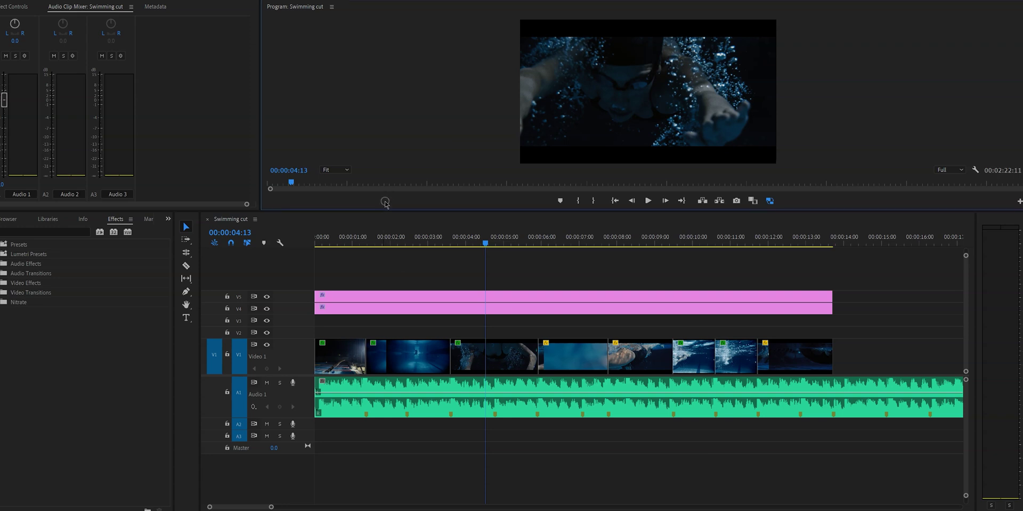
Maximize the Program monitor, then maximize the Timeline panel instead
key(grave)
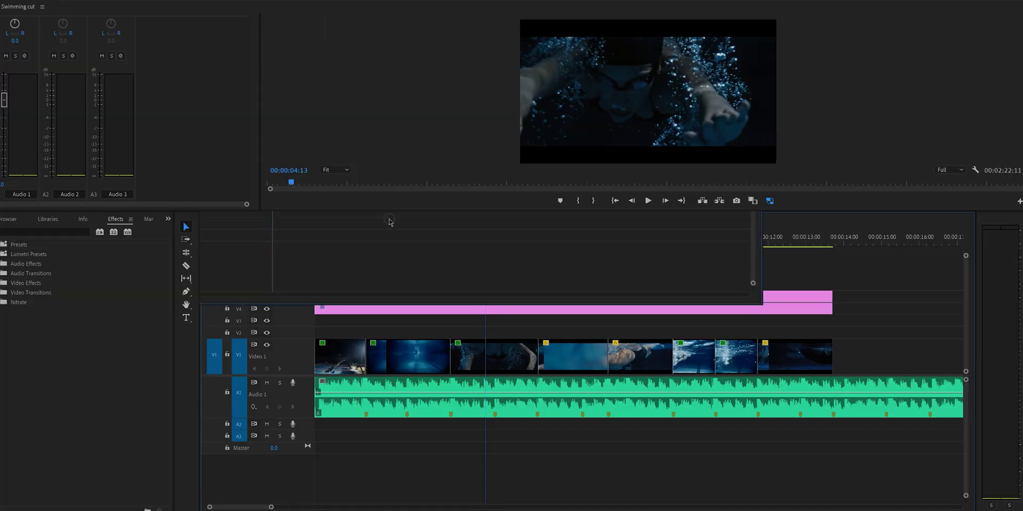
key(grave)
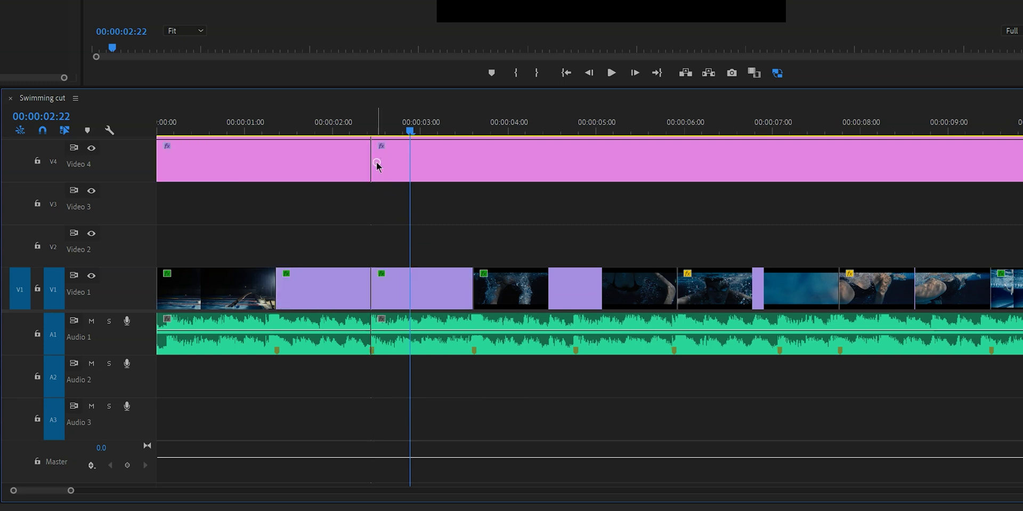
Razor-cut through all tracks of Swimming cut at 00:00:02:22
shift+click(377, 165)
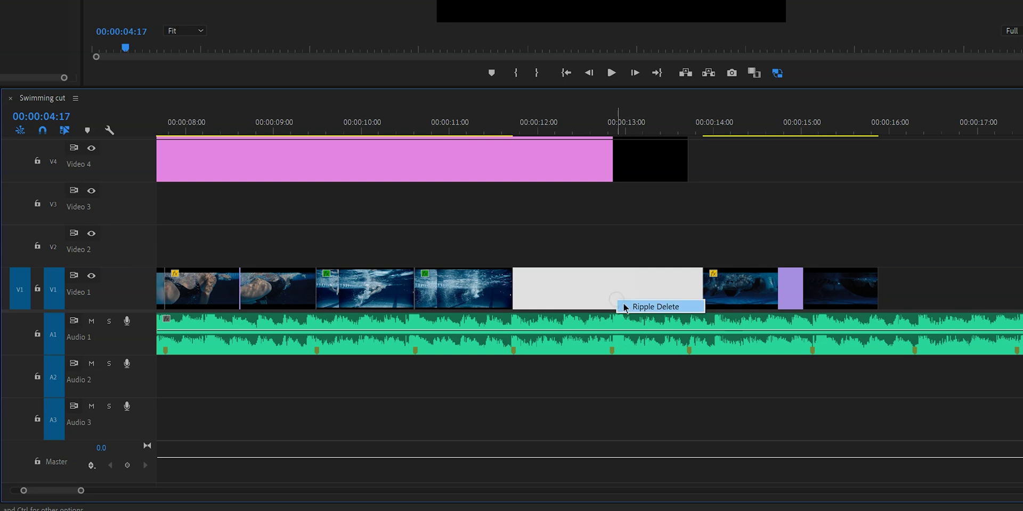
Ripple delete the empty gap on Video 1 so the later clips shift left
click(655, 306)
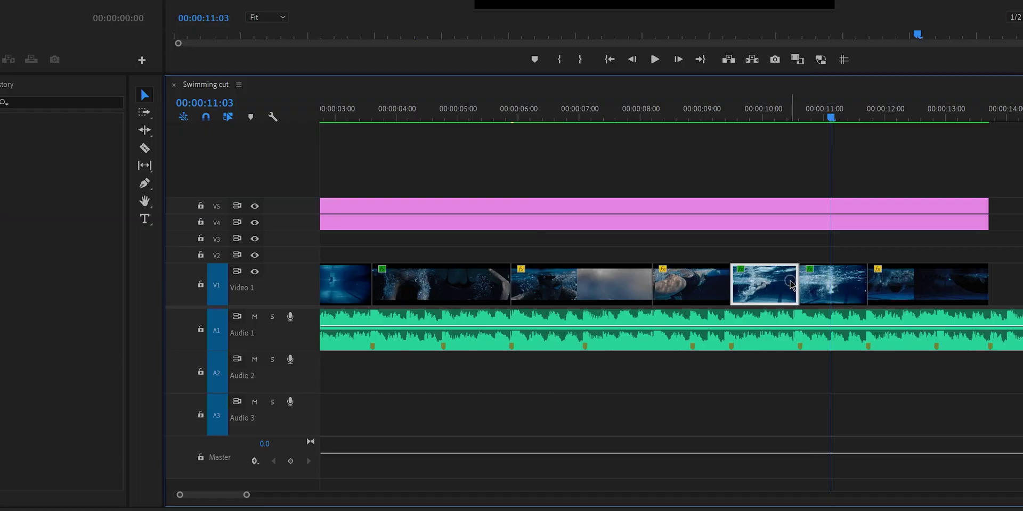
right_click(791, 284)
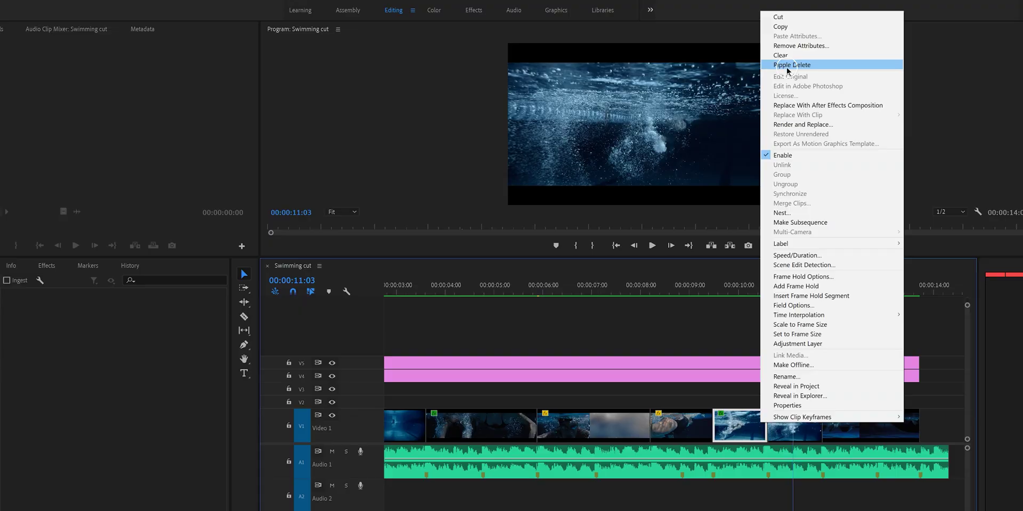
click(625, 102)
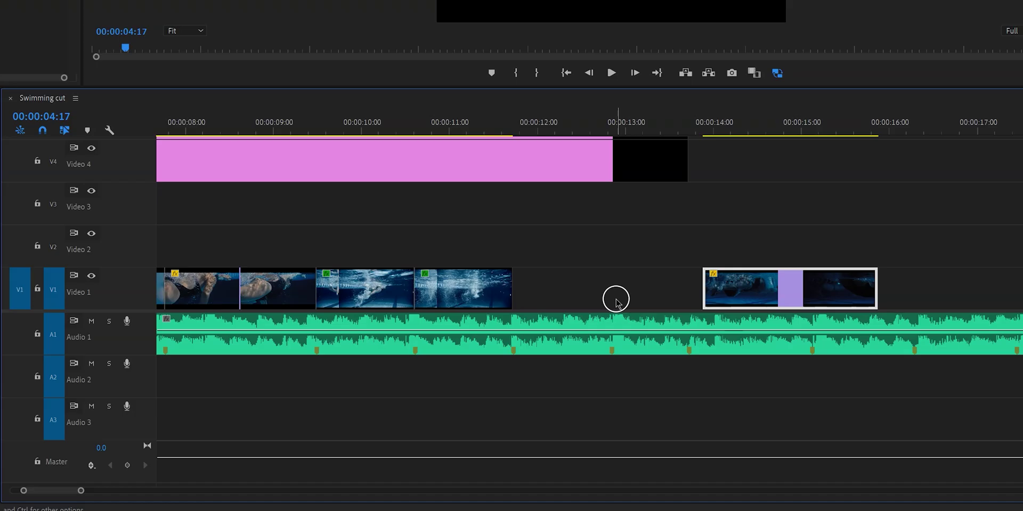
right_click(615, 301)
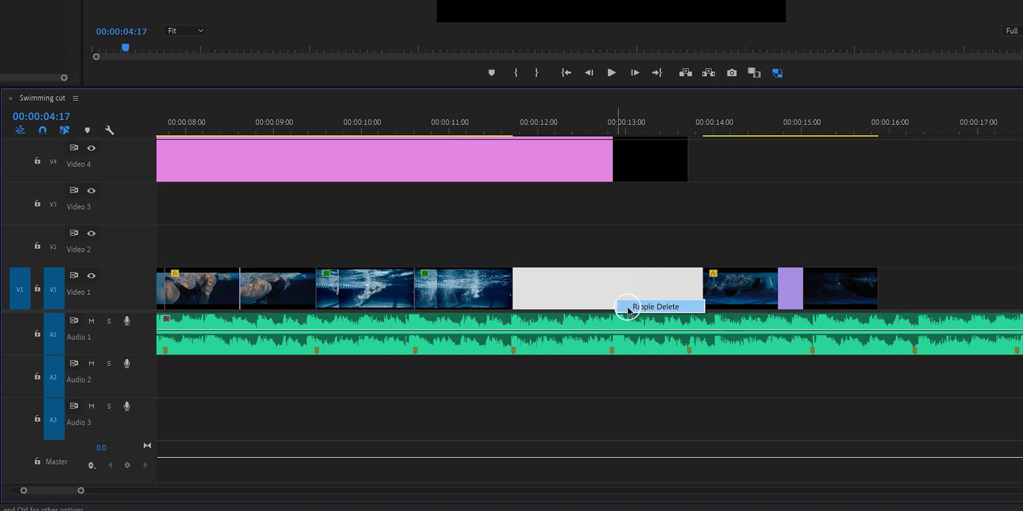
click(629, 307)
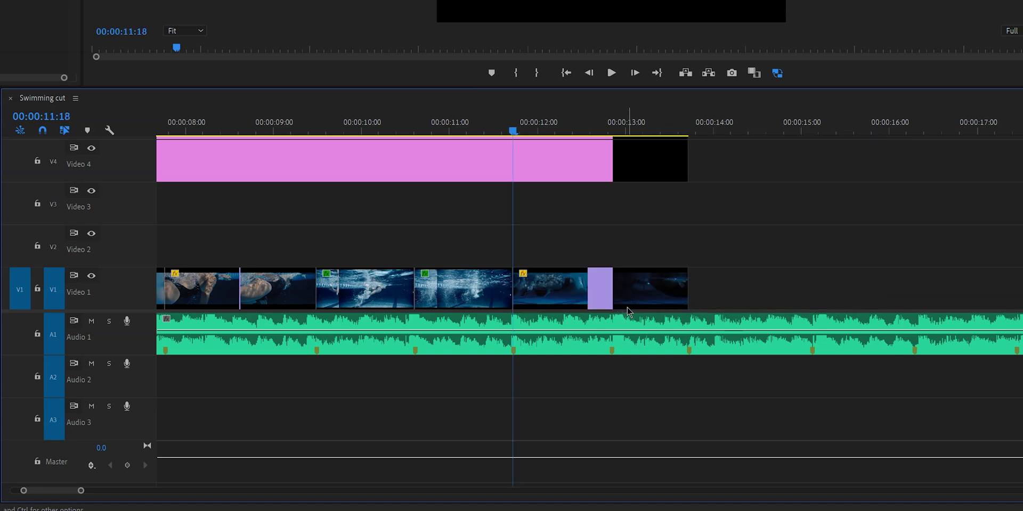
click(605, 295)
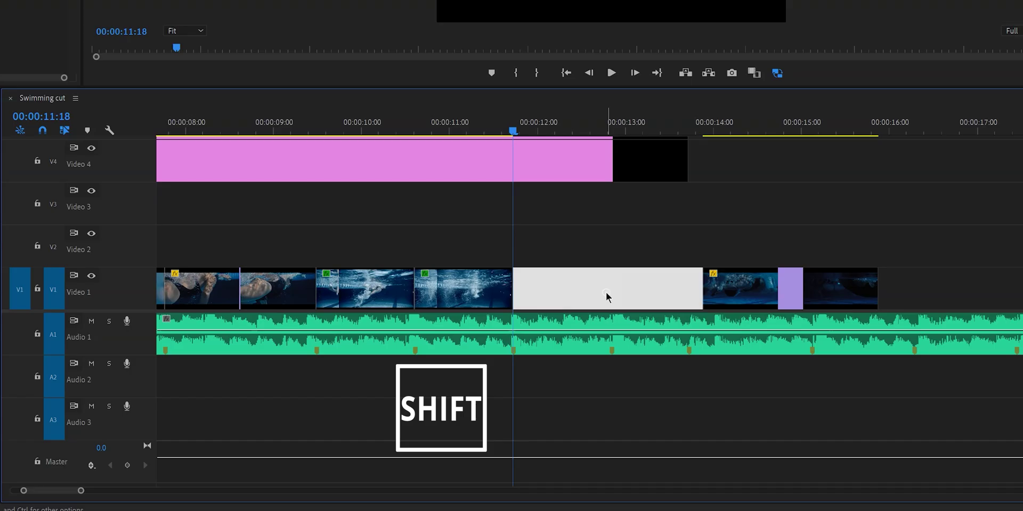
key(shift+Delete)
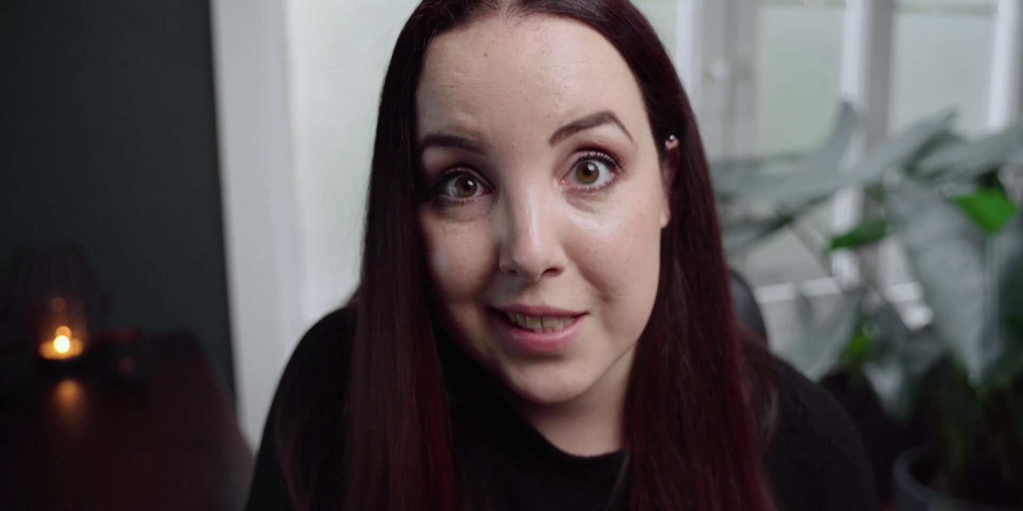
Lift the short swimmer clip onto Video 2 and drag it back toward the Video 1 gap
click(729, 305)
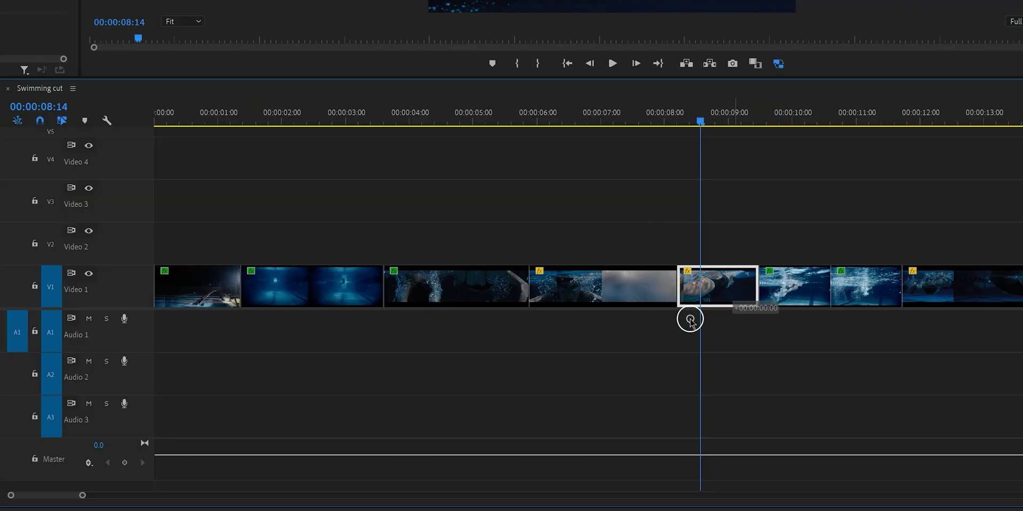
drag(690, 321, 477, 301)
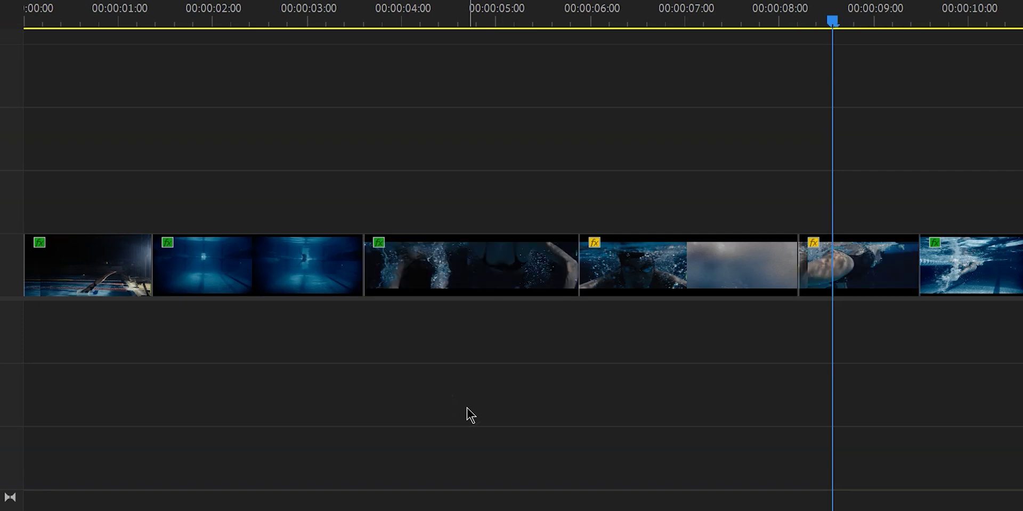
drag(863, 262, 863, 222)
drag(845, 286, 560, 269)
drag(885, 198, 459, 246)
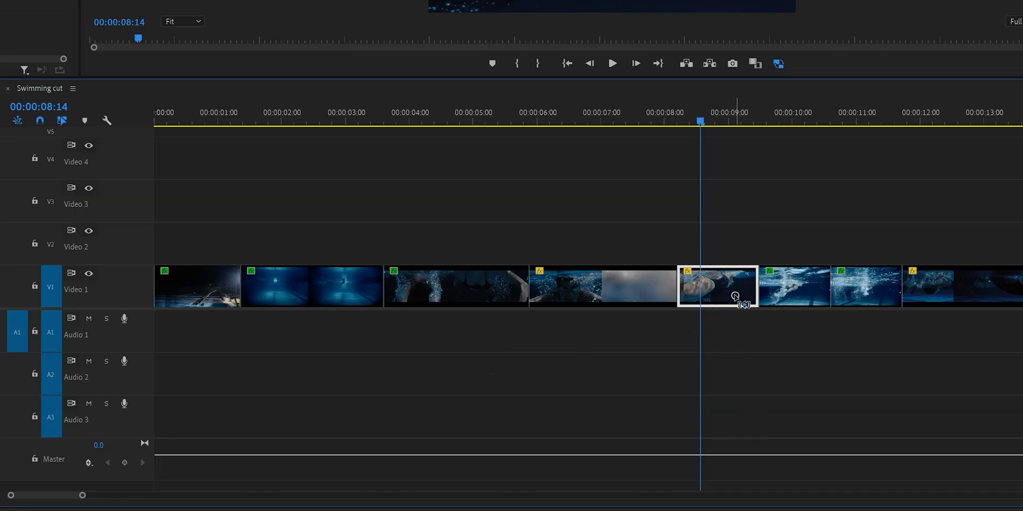
Insert the swimmer clip at about 00:00:04:00, pushing later clips right, and lock Audio 1
drag(735, 297, 621, 302)
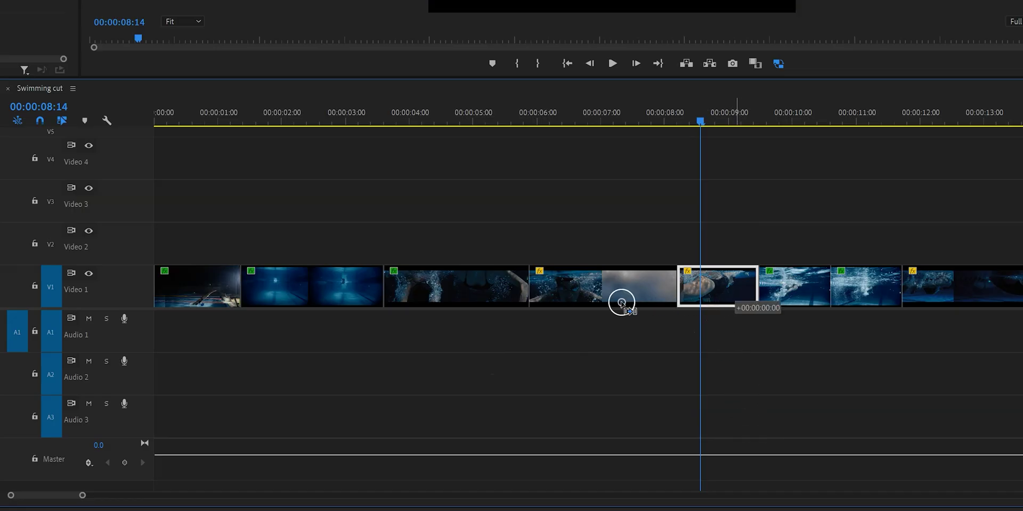
drag(443, 290, 440, 292)
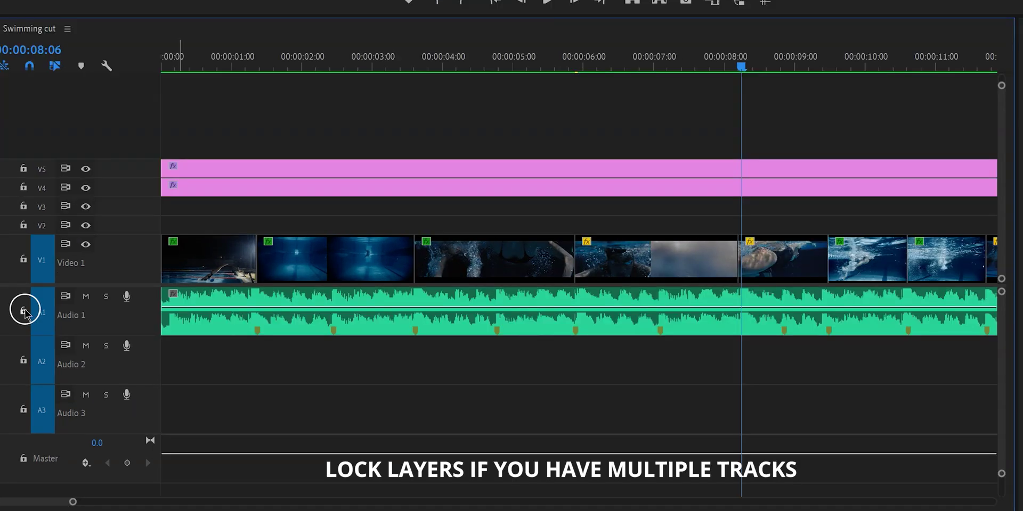
click(24, 309)
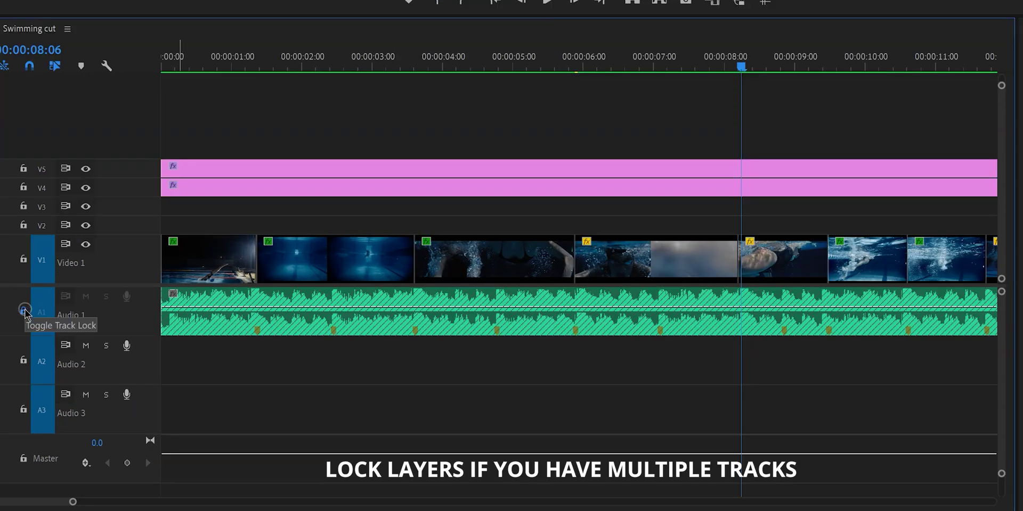
Lock the V4 and V5 adjustment tracks and move the 8-second V1 clip to about 00:00:04:03
click(23, 187)
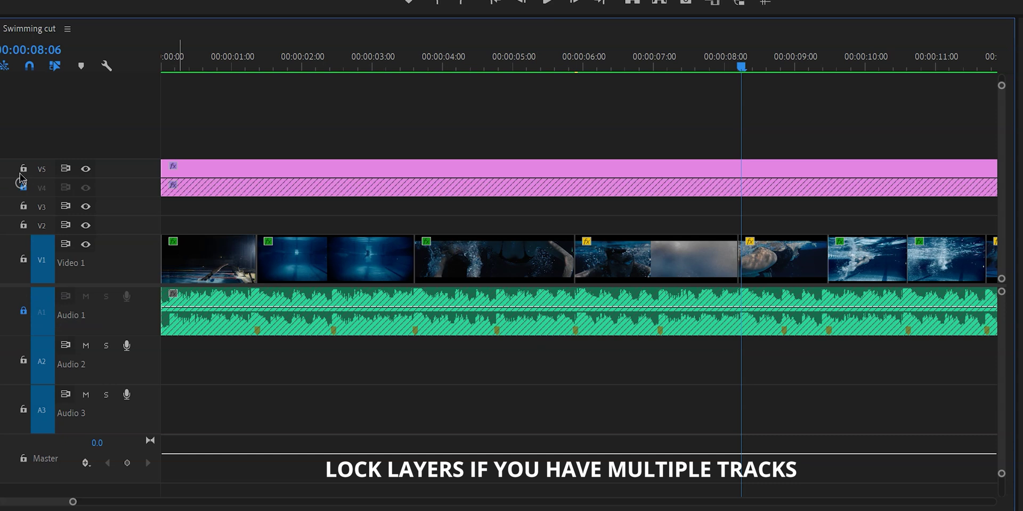
click(23, 169)
drag(793, 264, 473, 262)
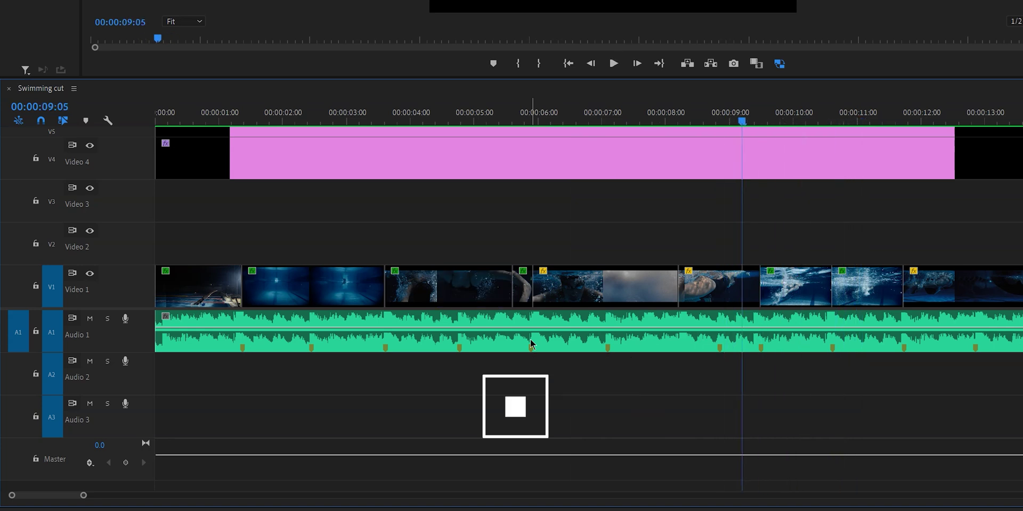
Switch from the Razor to the Selection tool and select the clip on Video 1
key(v)
click(738, 297)
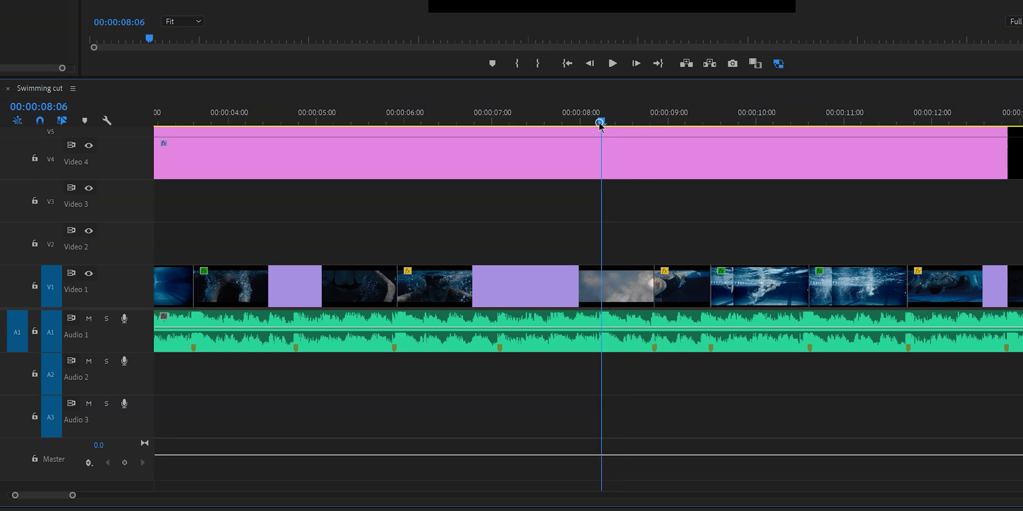
Trim the cloud clip's end earlier and extend the swimmer clip's start to close the gap
drag(644, 273, 586, 277)
click(643, 282)
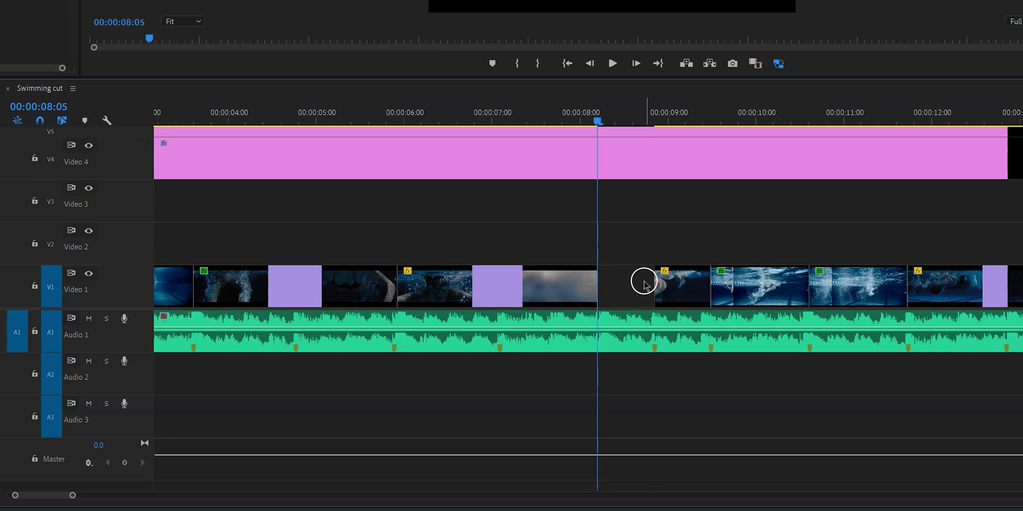
drag(649, 279, 596, 283)
click(628, 472)
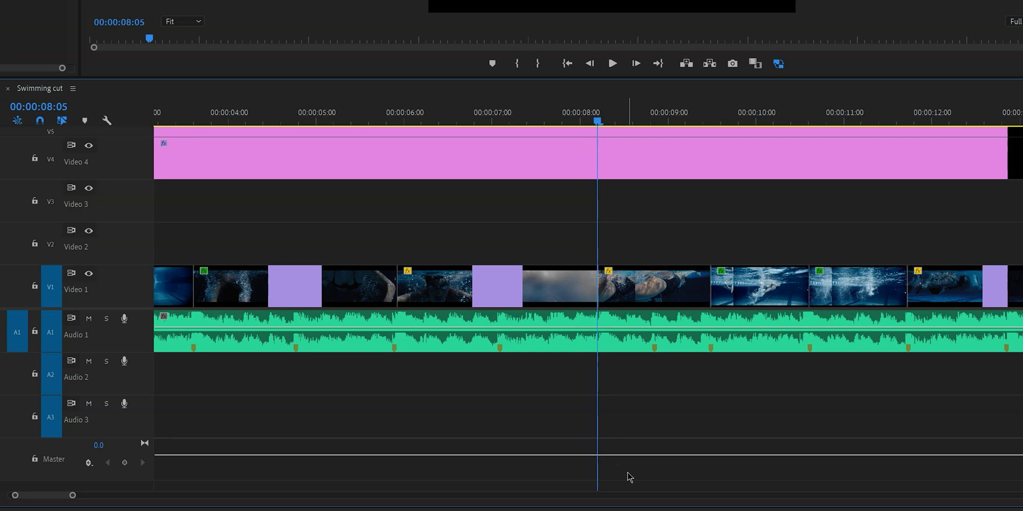
Undo the trim and roll the cloud/swimmer edit point earlier to about 00:00:08:05
key(ctrl+z)
key(ctrl+z)
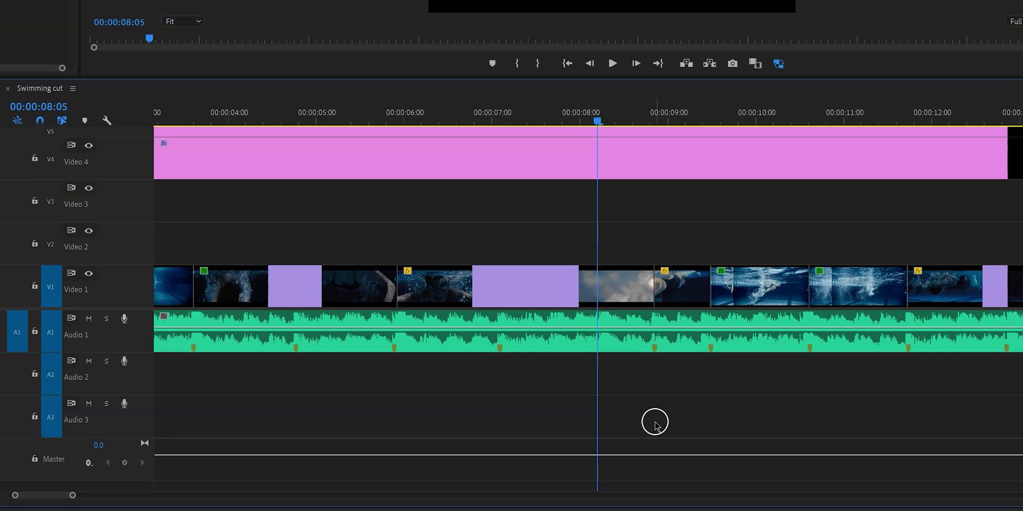
key(n)
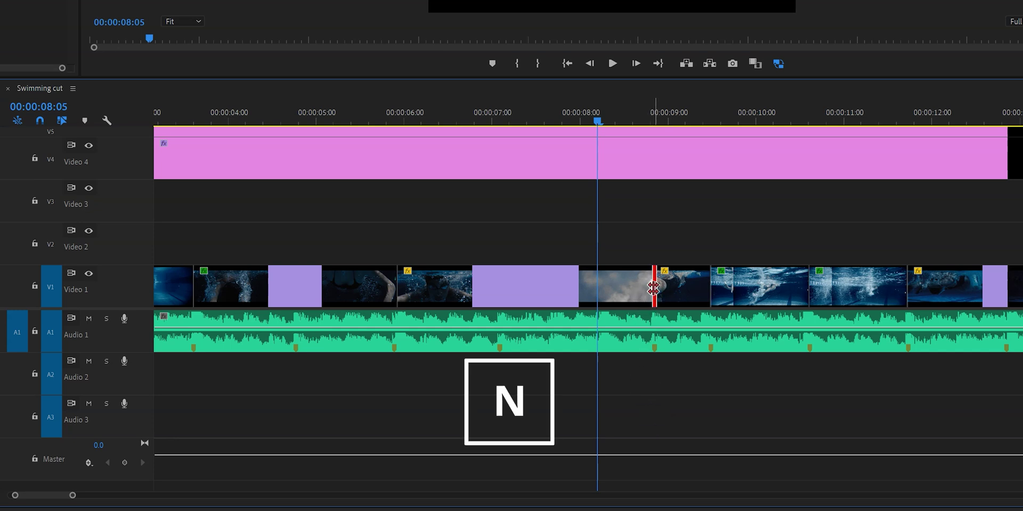
drag(653, 288, 598, 288)
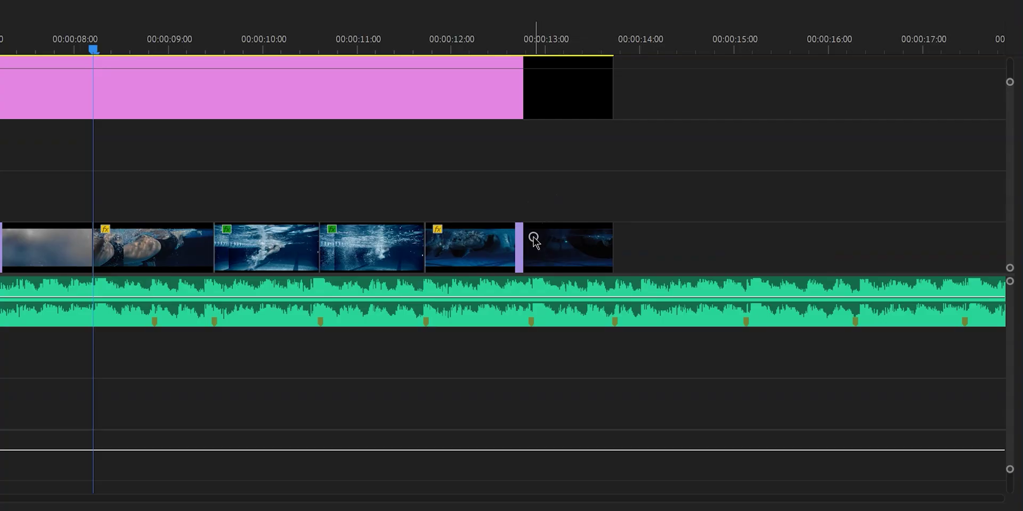
Duplicate the last clip pair two seconds later, then open Audio Gain for all Audio 1 clips
drag(610, 244, 773, 238)
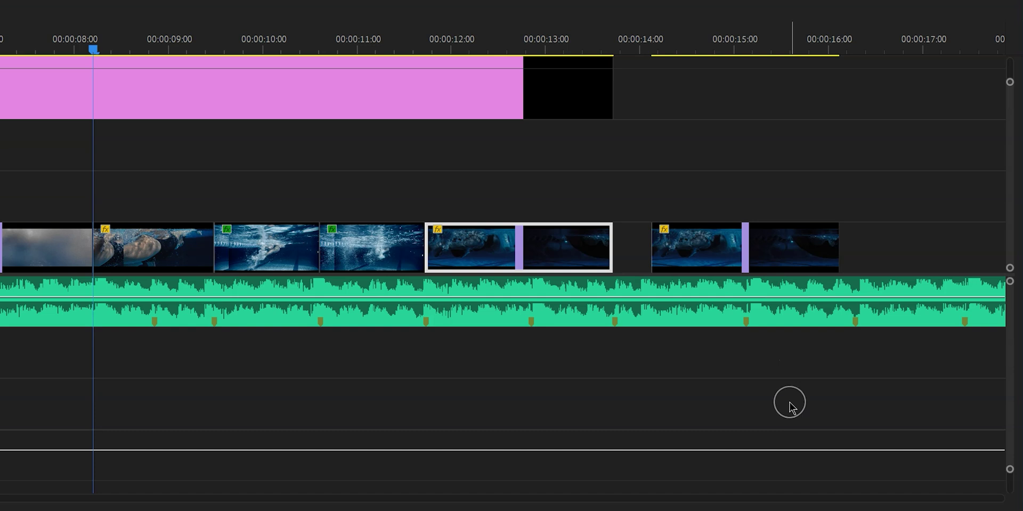
click(757, 266)
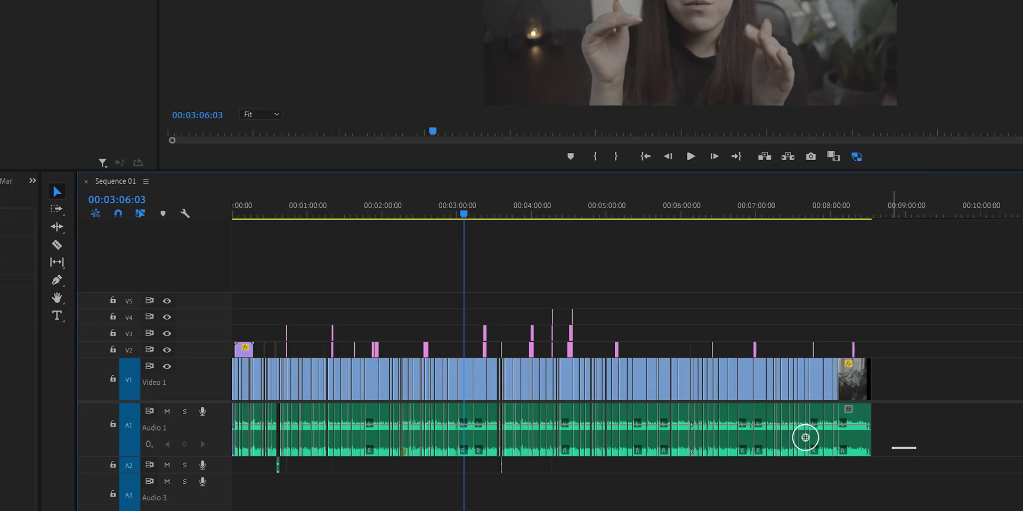
drag(914, 447, 205, 443)
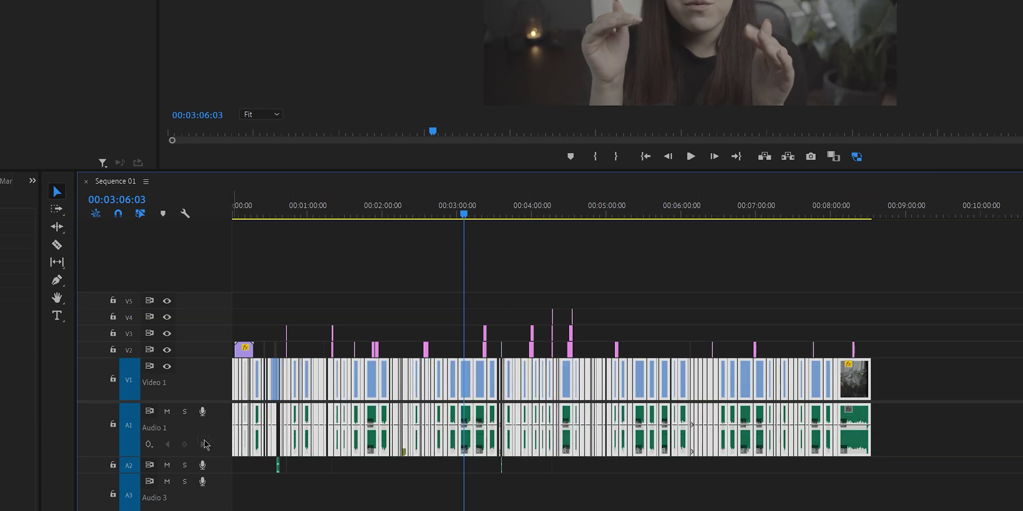
key(g)
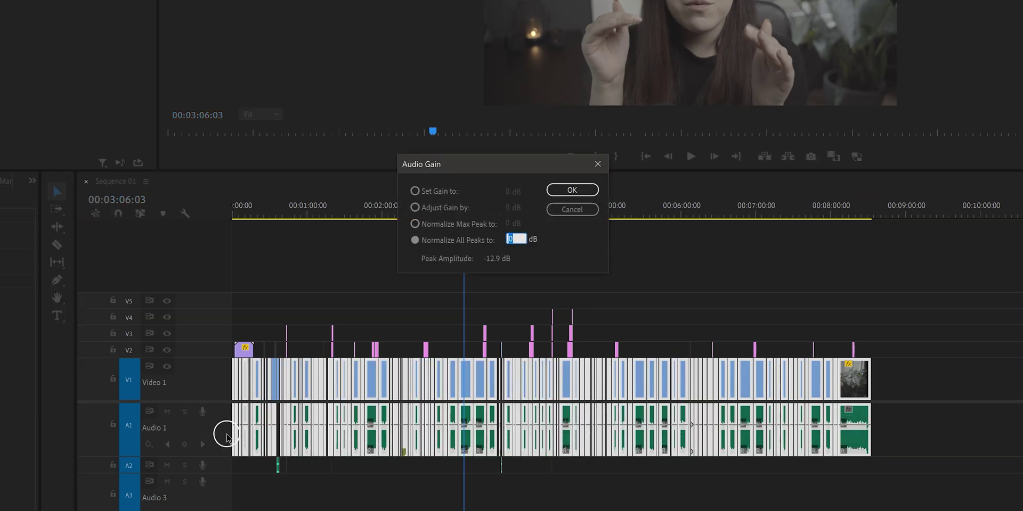